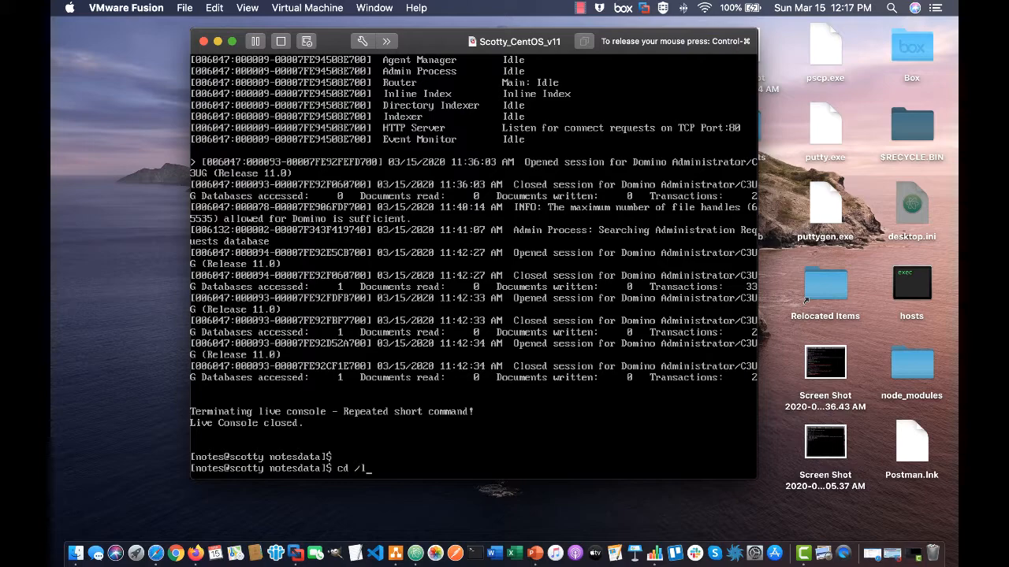
Go up one directory from notesdata and list the contents of the local directory
key("Return")
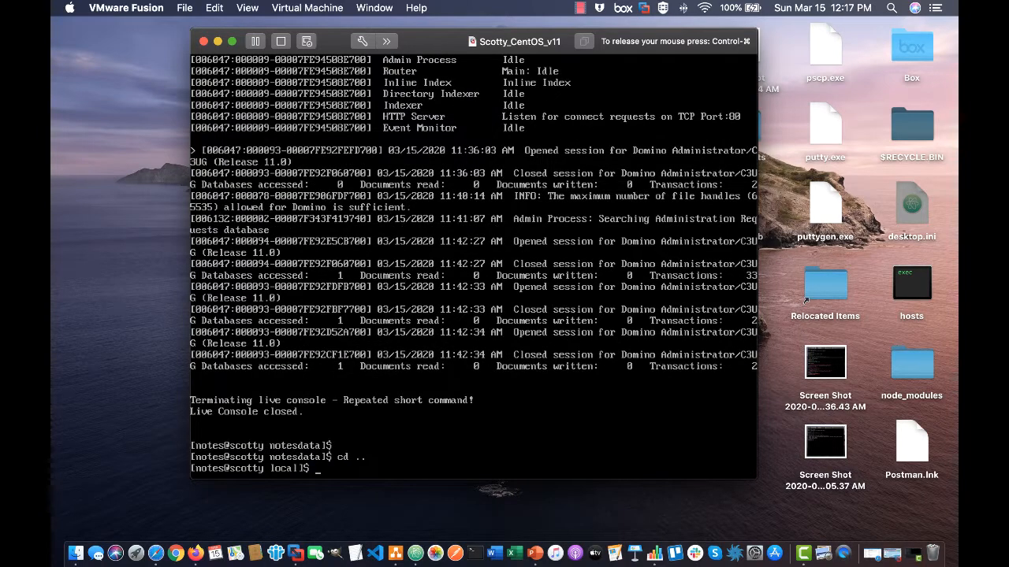
type("ll")
key("Return")
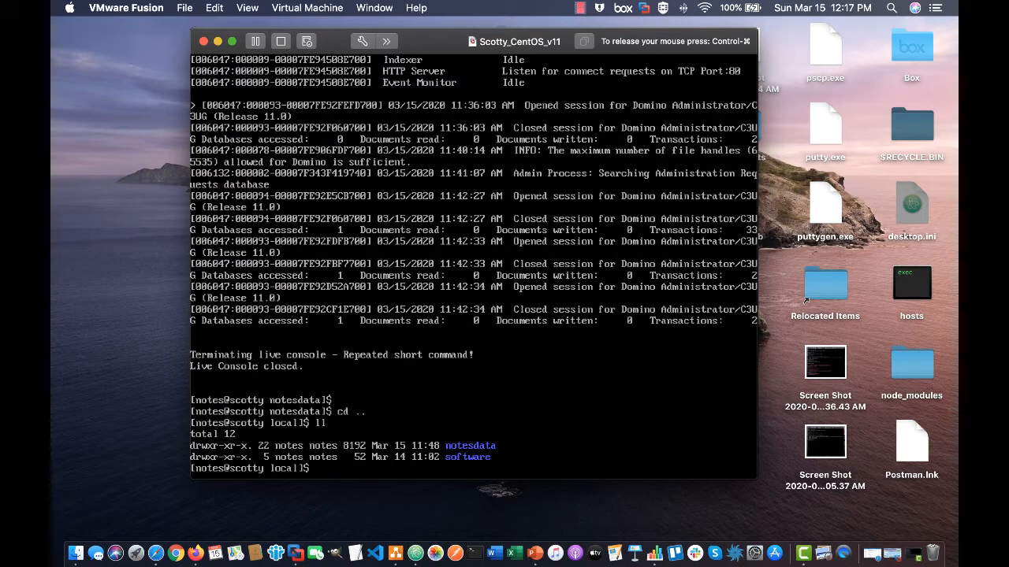
Change to the software/adp103 directory and list its files
type("cd sof")
key("Tab")
type("adp103")
key("Return")
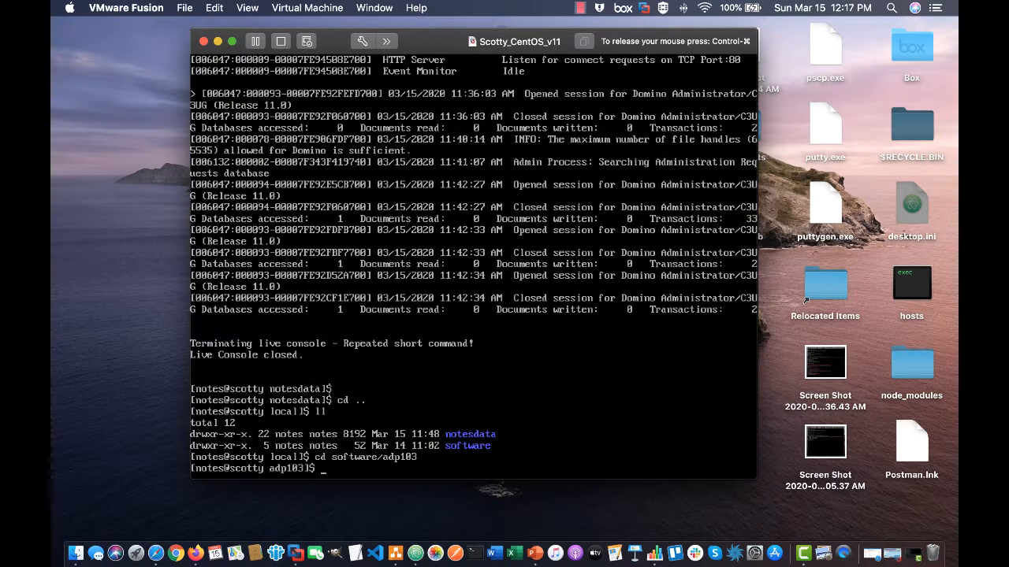
type("ll")
key("Return")
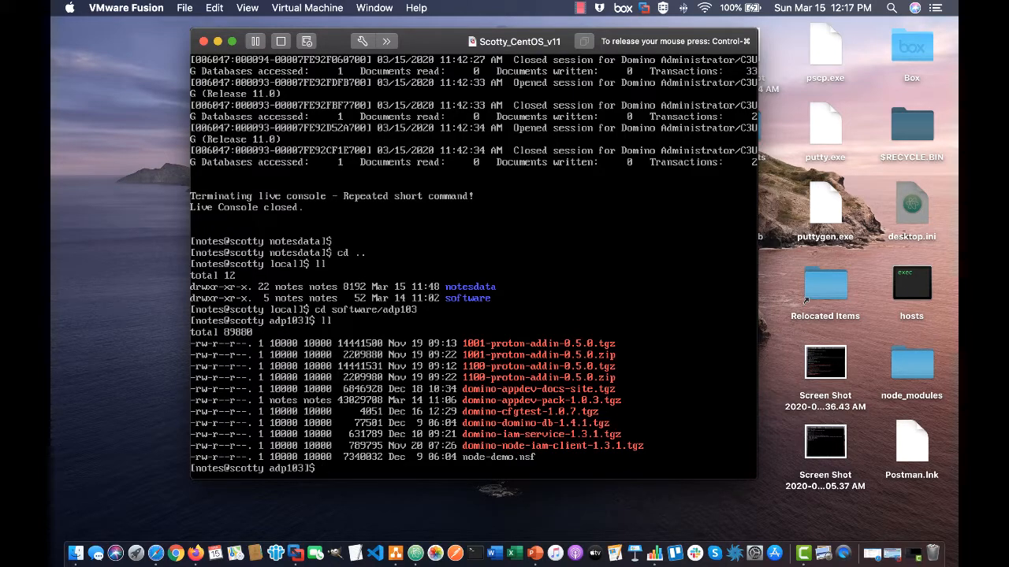
Copy node-demo.nsf into /local/notesdata/ and change to that directory
type("p node-demo.nsf /local/notesdata/")
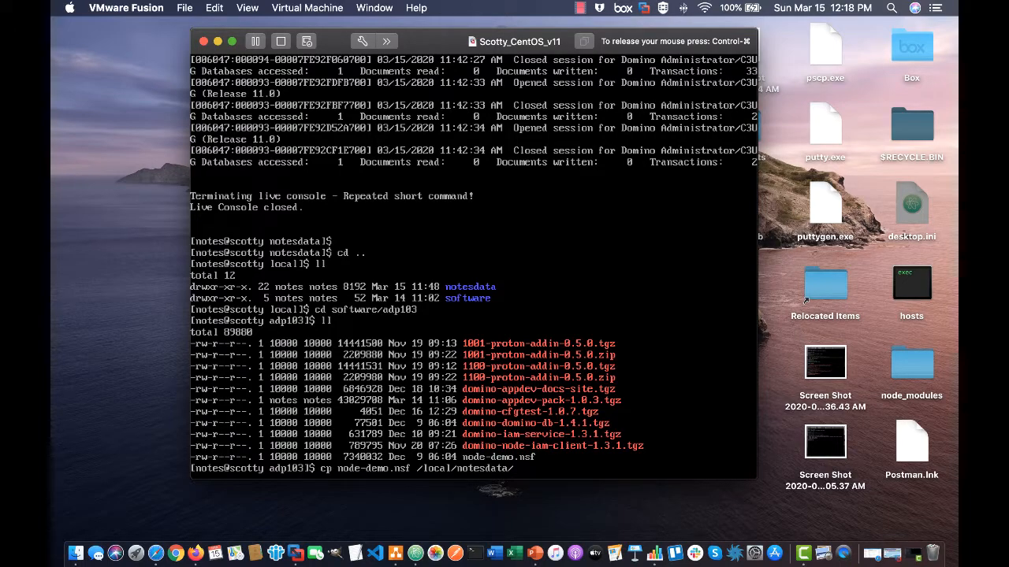
key("Return")
type("cd /local/not")
key("Tab")
key("Return")
List the files matching node*.nsf to check the copied database
type("ll n")
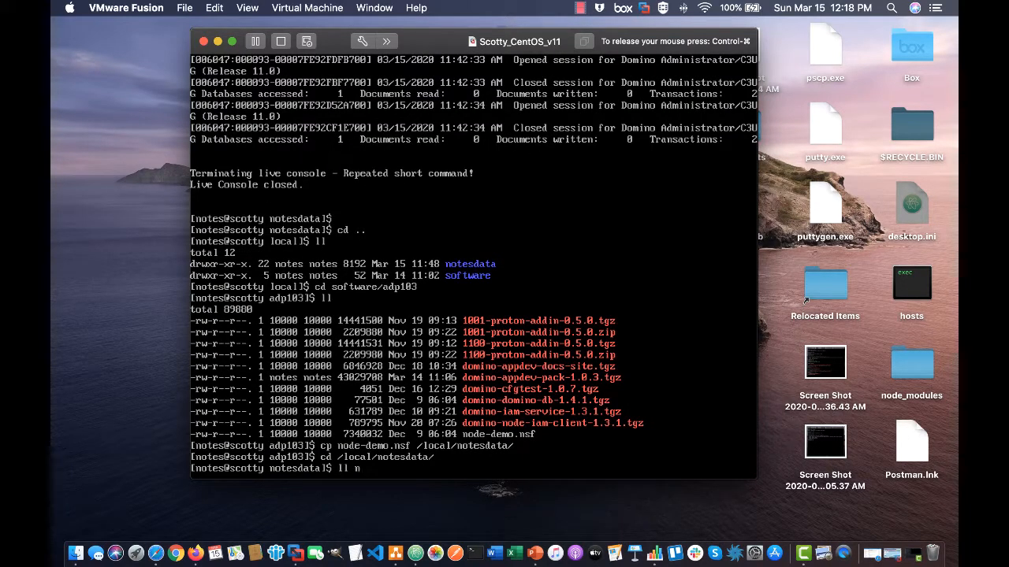
type("ode*.nsf")
key("Return")
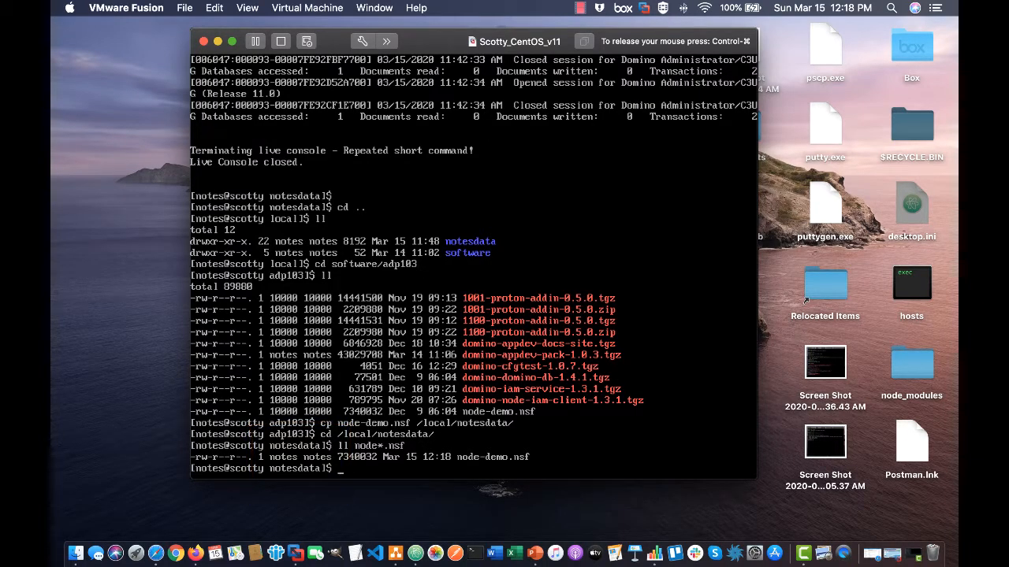
key("Return")
key("Return")
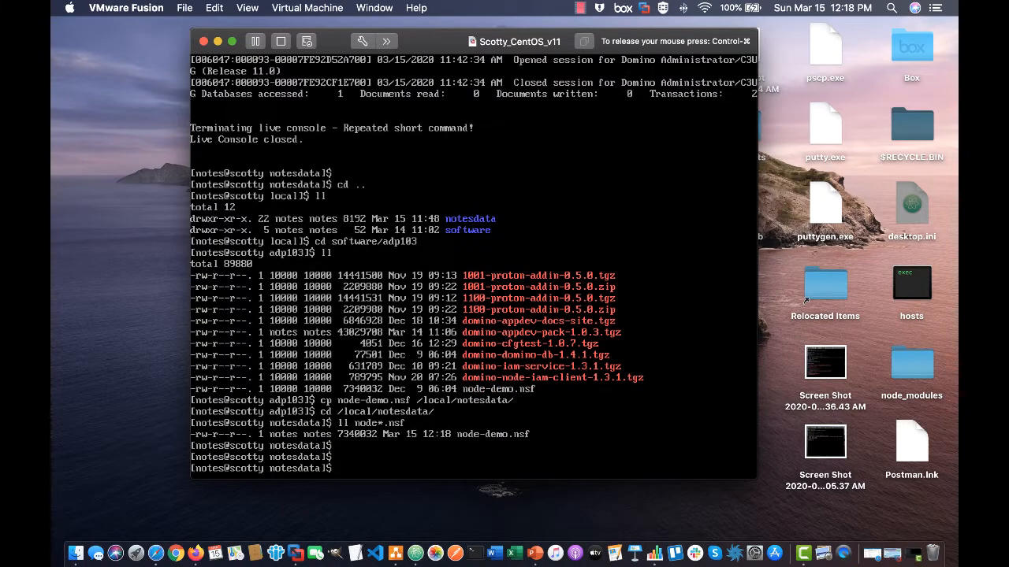
Switch to HCL Notes in the Win10_Notes_11 virtual machine and browse the applications on the server Scotty/C3UG
key("ctrl+super")
left_click(892, 555)
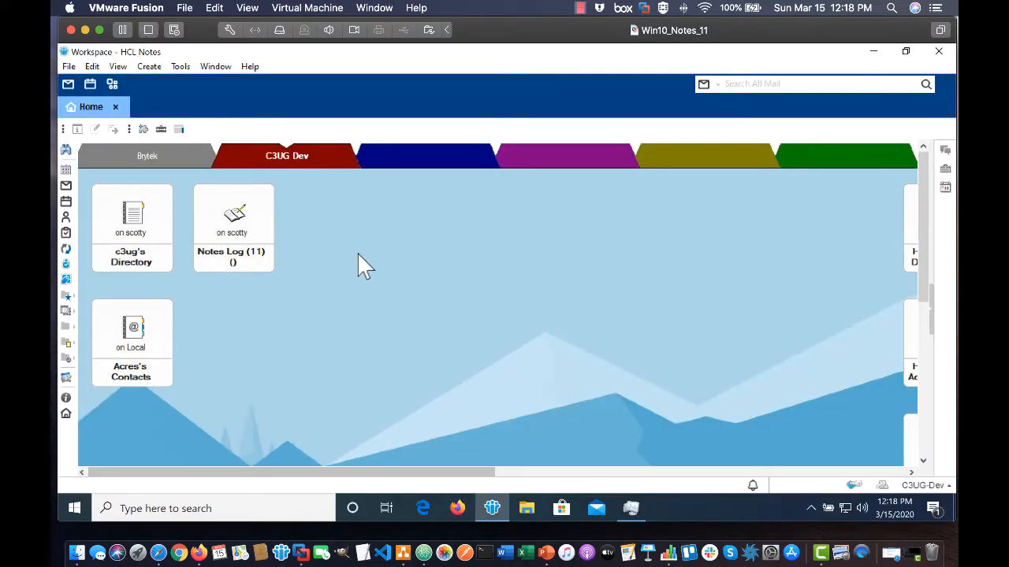
key("ctrl+o")
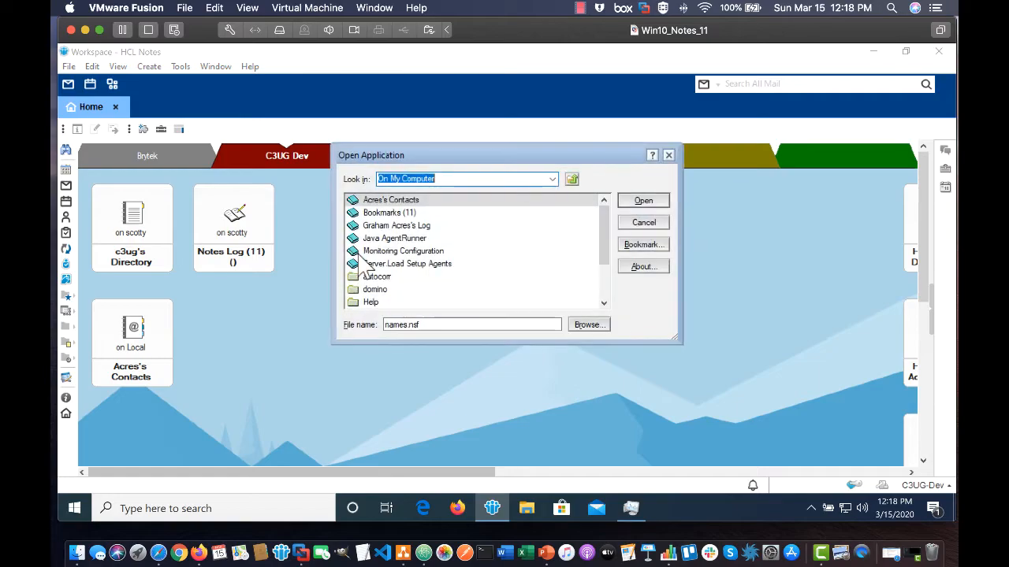
type("scotty/C3UG")
key("Return")
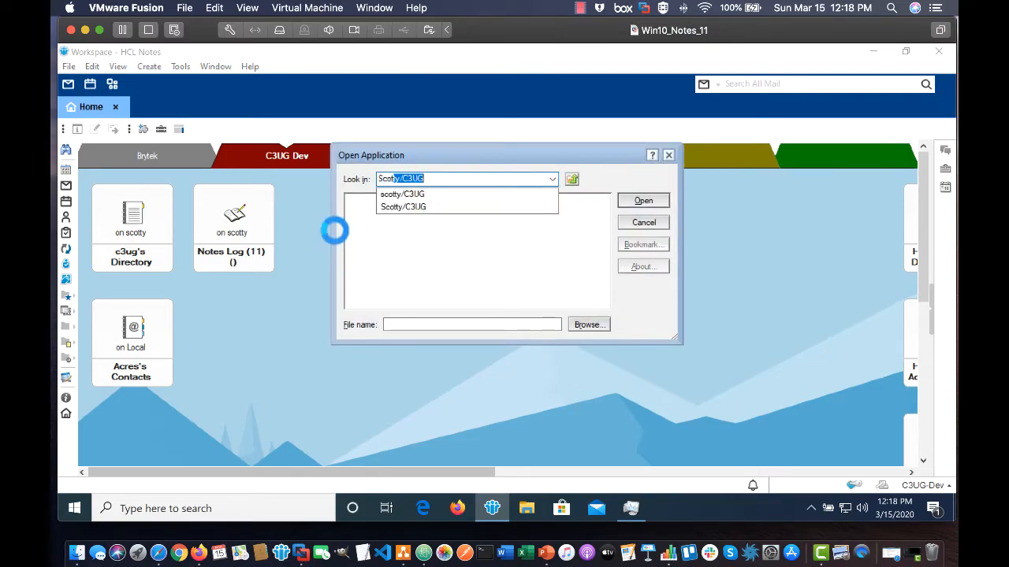
Open the Node API Demo application from the server's list and close it again to return to the workspace
key("Down")
key("Down")
key("Down")
key("Down")
key("Down")
key("Down")
key("Down")
key("Down")
key("Down")
key("Down")
key("Down")
key("Down")
key("Down")
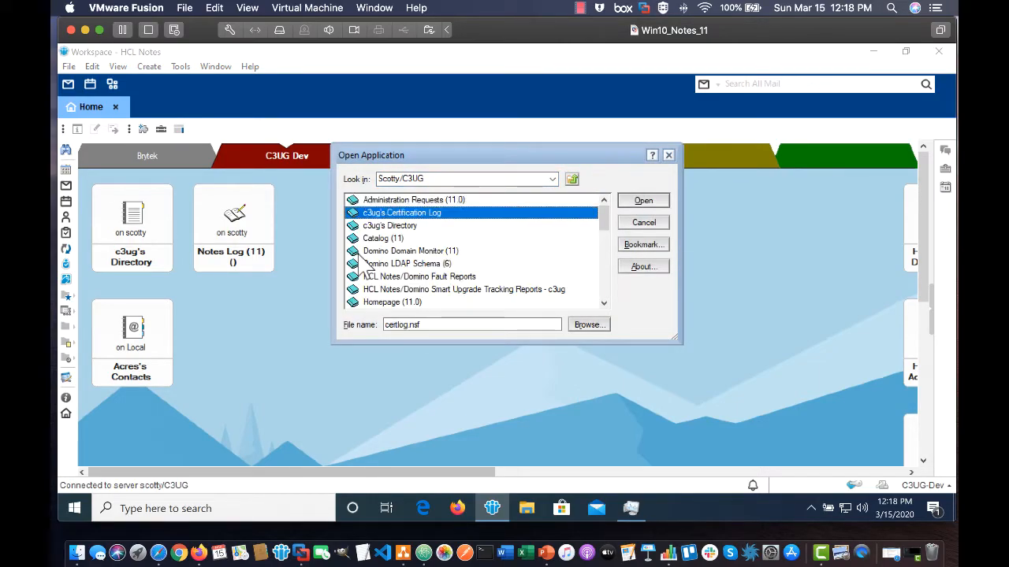
key("Down")
key("Down")
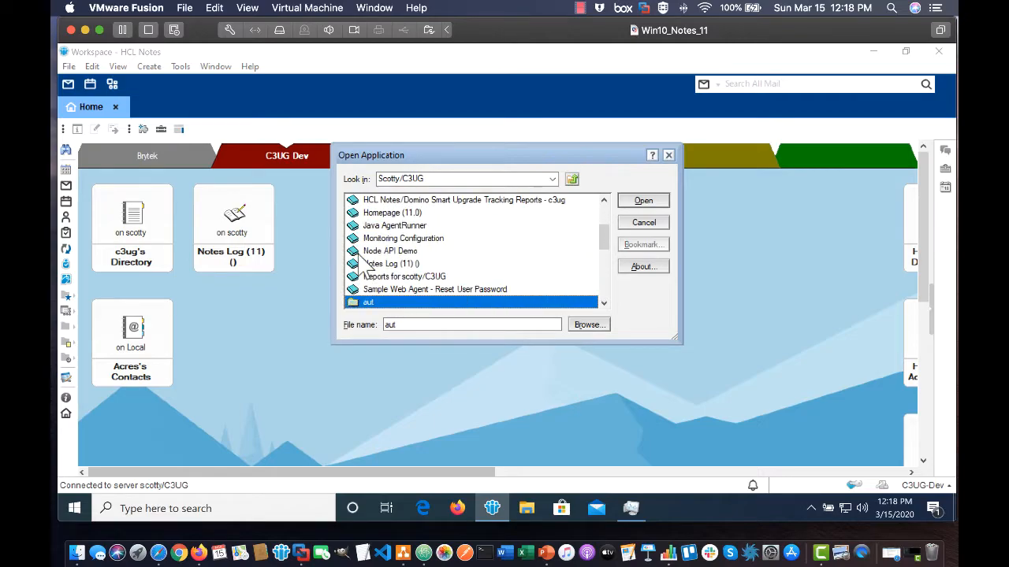
key("Up")
key("Up")
key("Up")
key("Up")
key("Return")
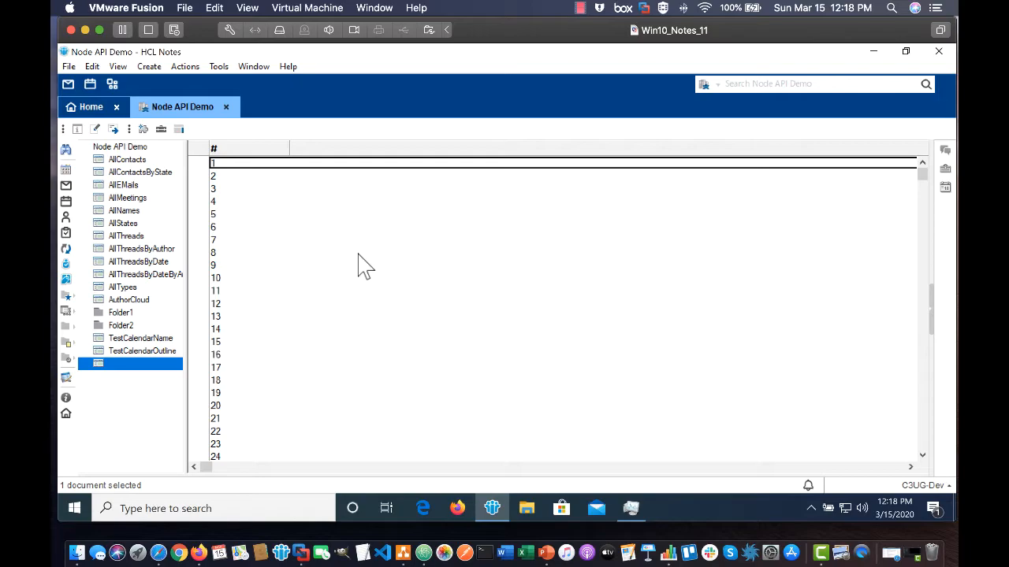
key("Escape")
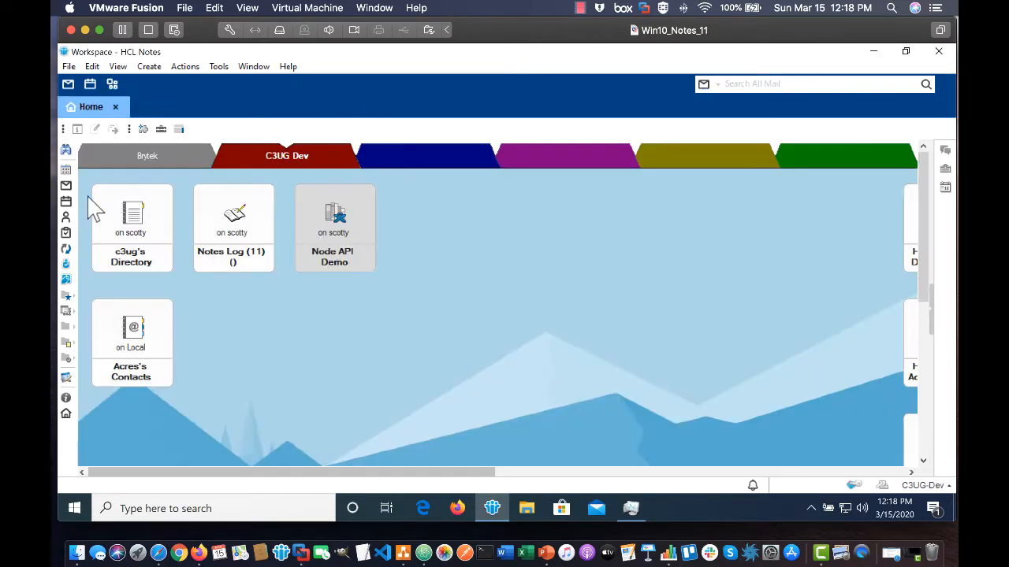
Open the access control list of the Node API Demo application
right_click(309, 240)
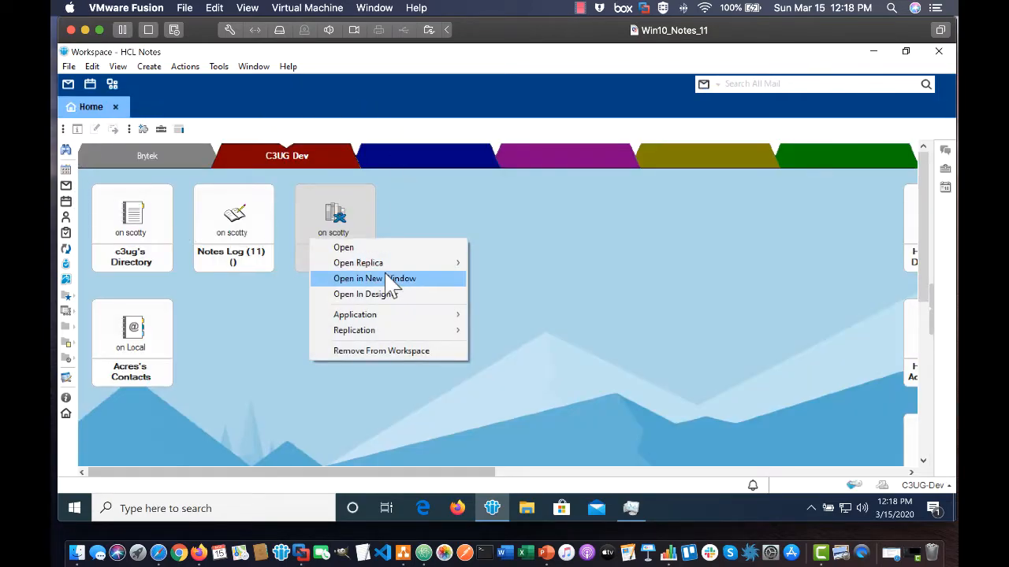
mouse_move(398, 317)
left_click(510, 331)
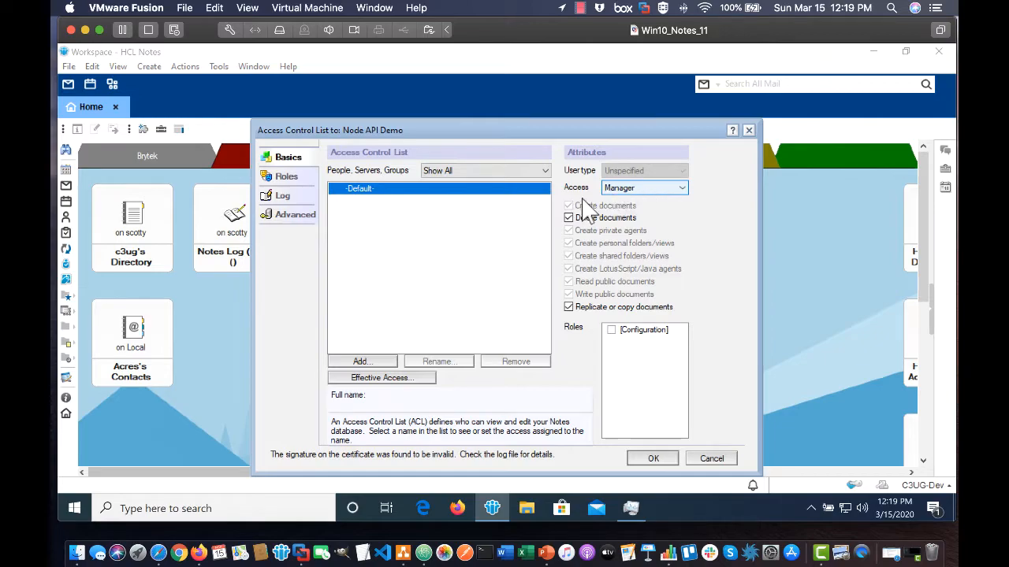
Add Domino Administrator/C3UG from c3ug's Directory to the access control list
left_click(375, 362)
left_click(593, 186)
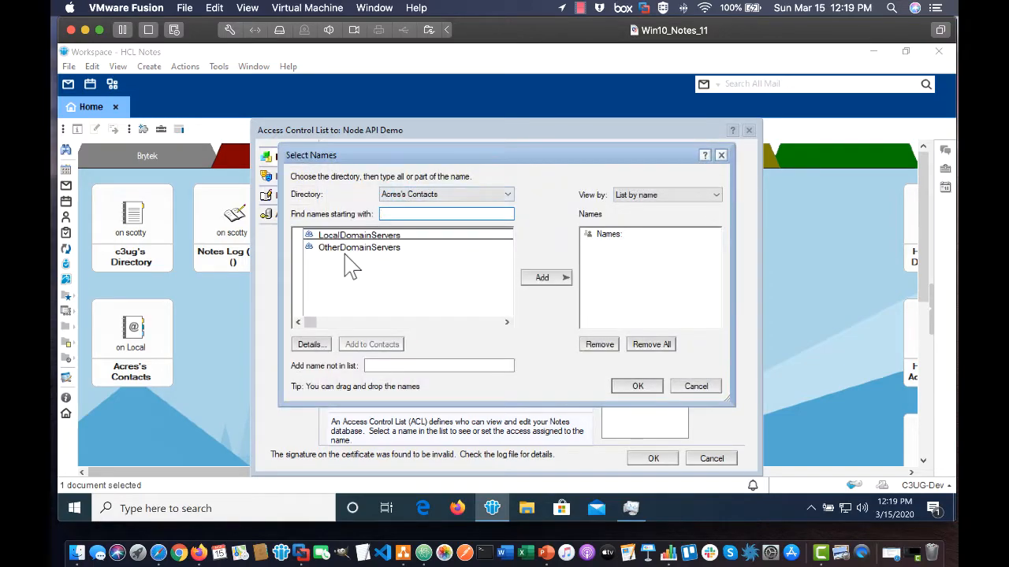
left_click(507, 202)
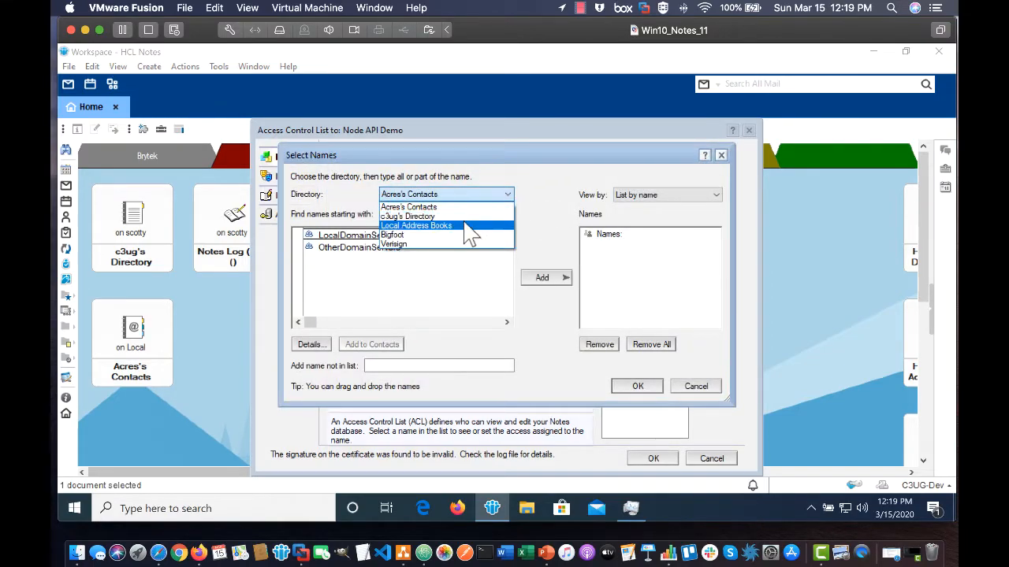
left_click(467, 221)
double_click(363, 247)
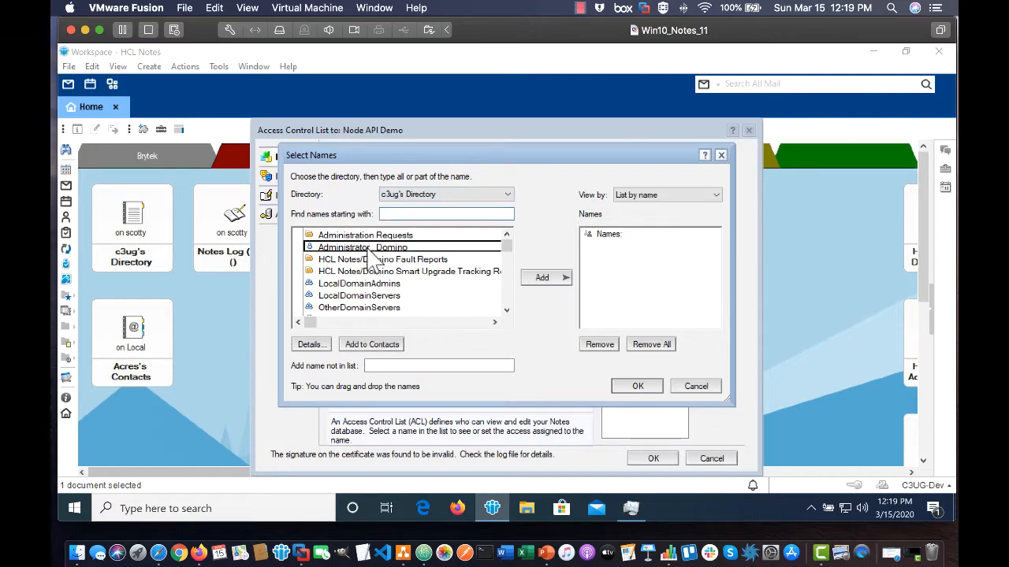
left_click(638, 386)
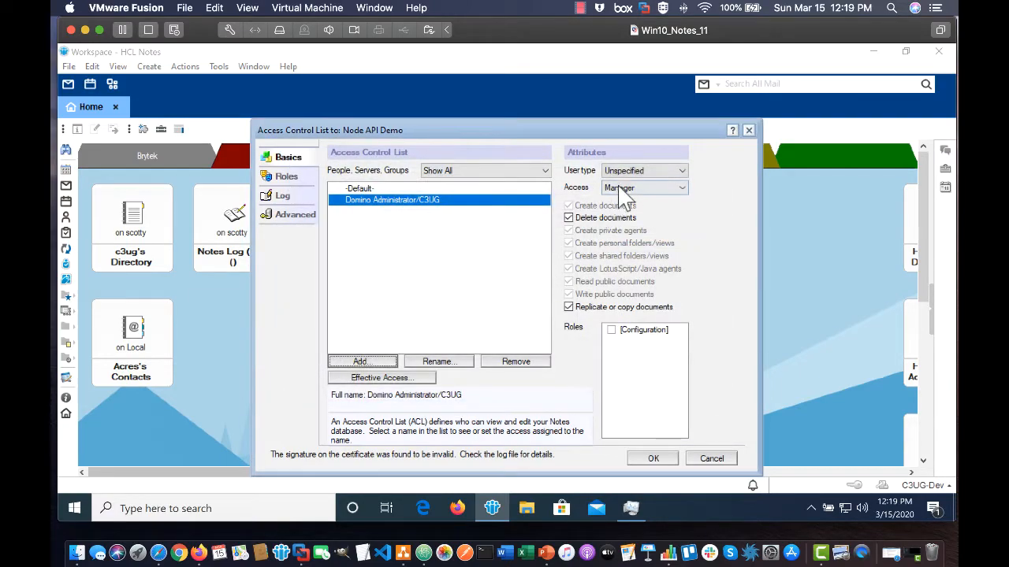
Set the Domino Administrator entry's user type to Person and assign it the [Configuration] role
left_click(627, 171)
left_click(614, 193)
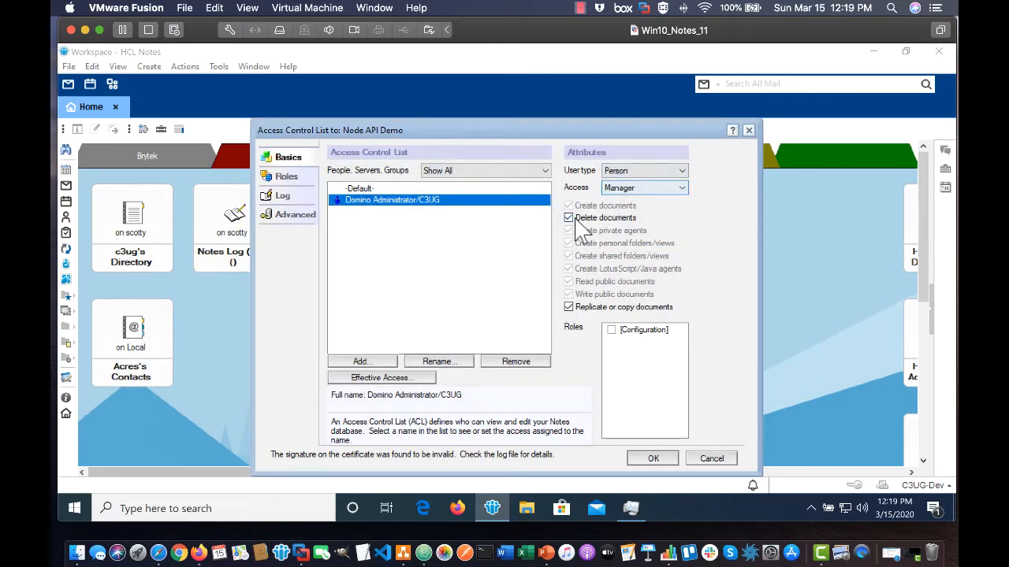
left_click(612, 331)
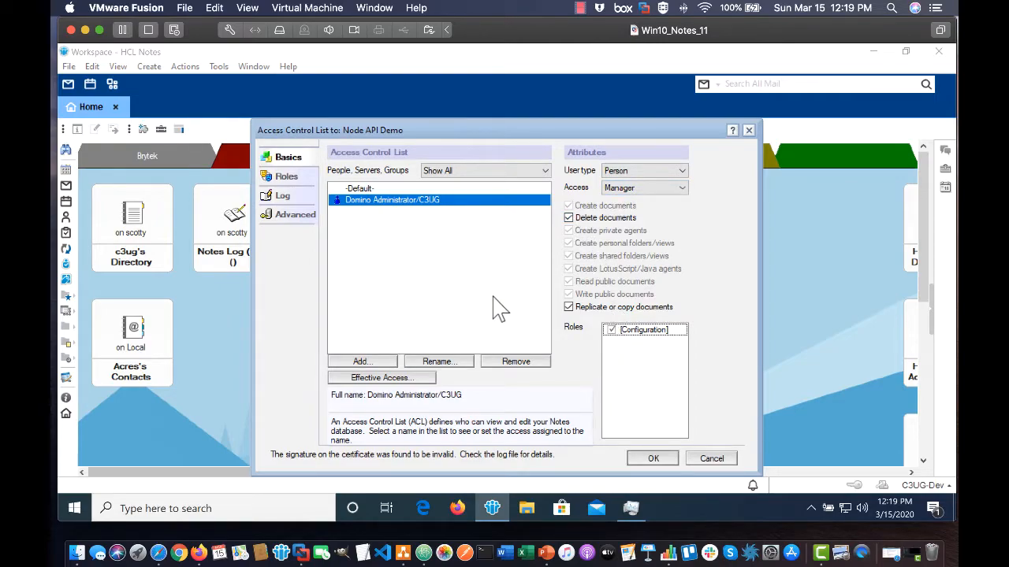
Set the access level of the -Default- entry to Author
left_click(362, 190)
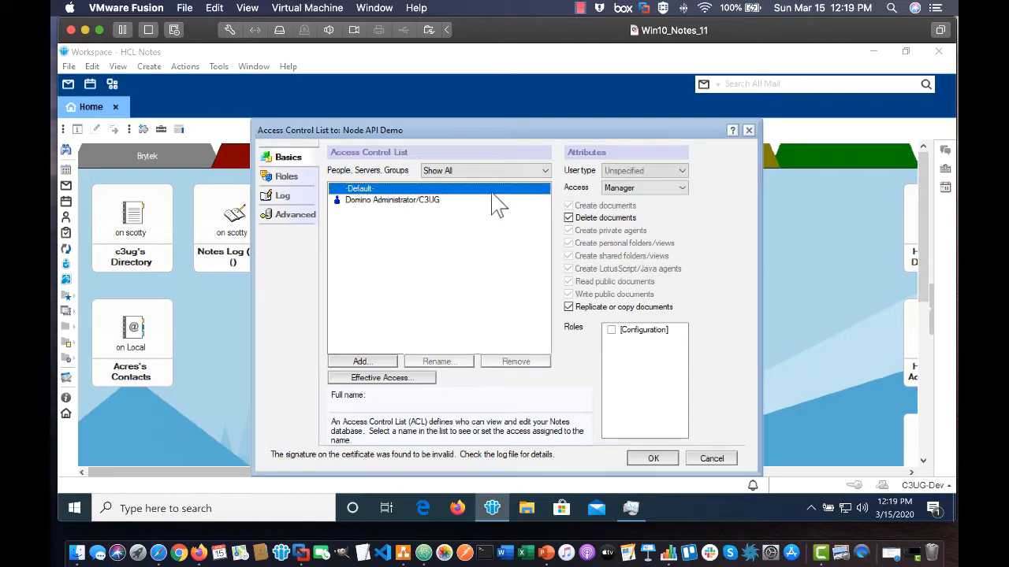
left_click(654, 189)
left_click(623, 230)
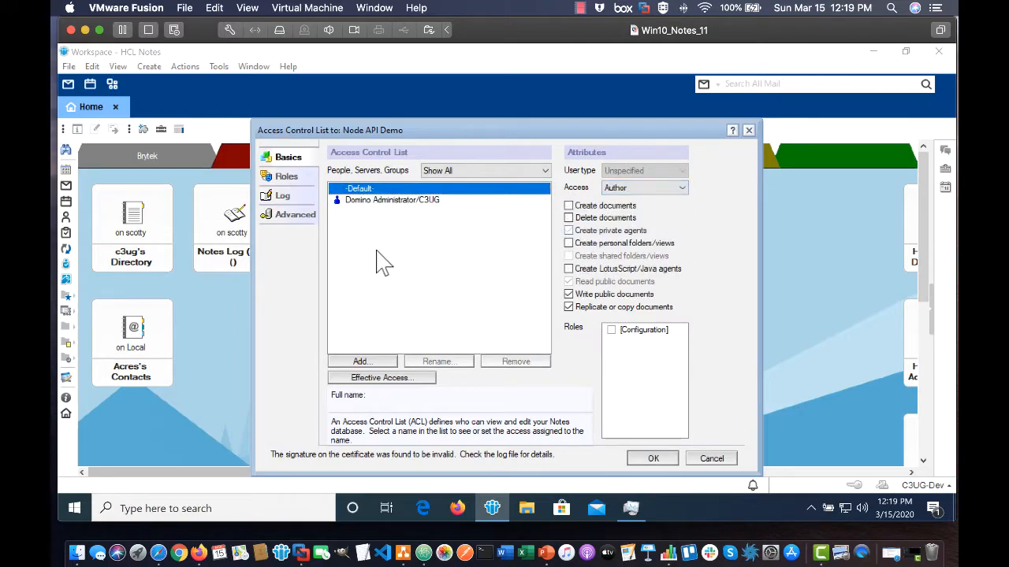
Add an entry named Anonymous to the access control list
left_click(360, 361)
type("Anonymous")
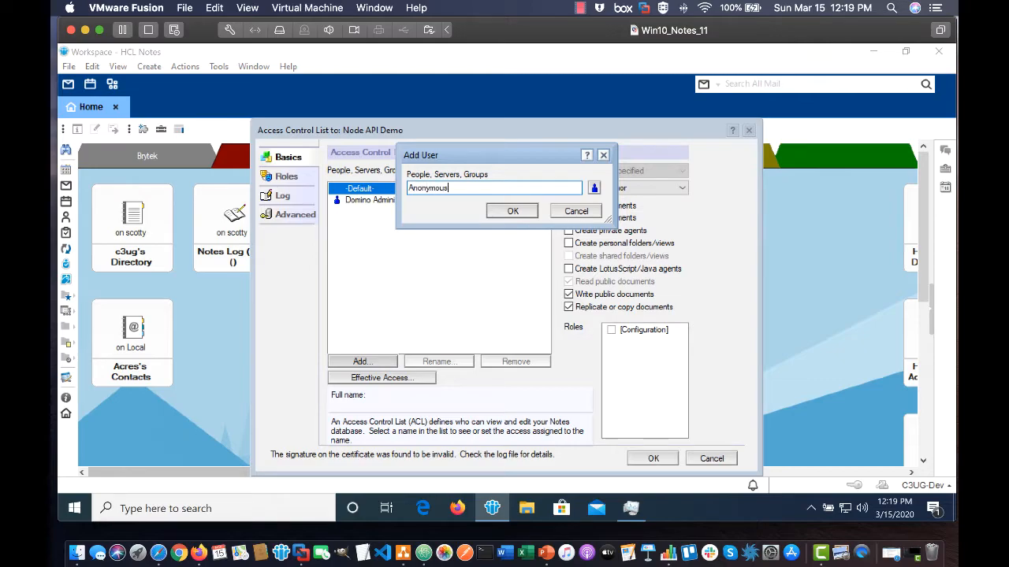
key("Return")
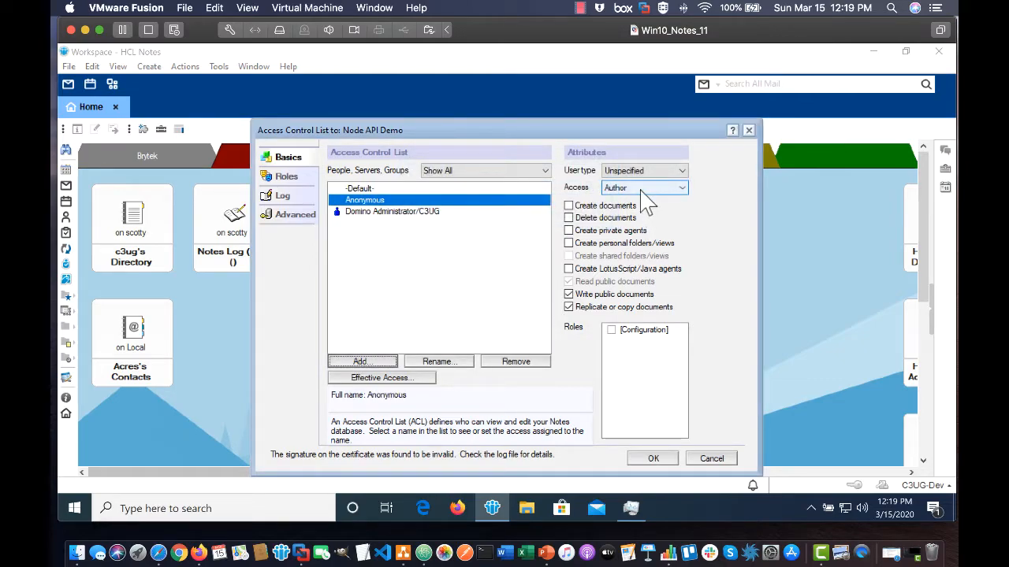
Allow the Anonymous and -Default- entries to create documents, and save the access control list
left_click(568, 206)
left_click(379, 190)
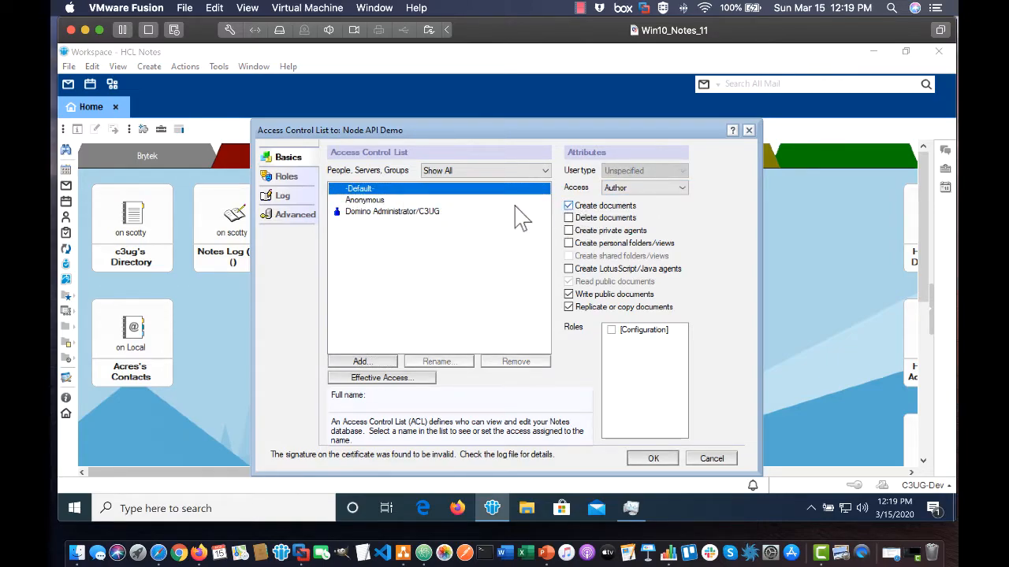
left_click(377, 199)
left_click(369, 190)
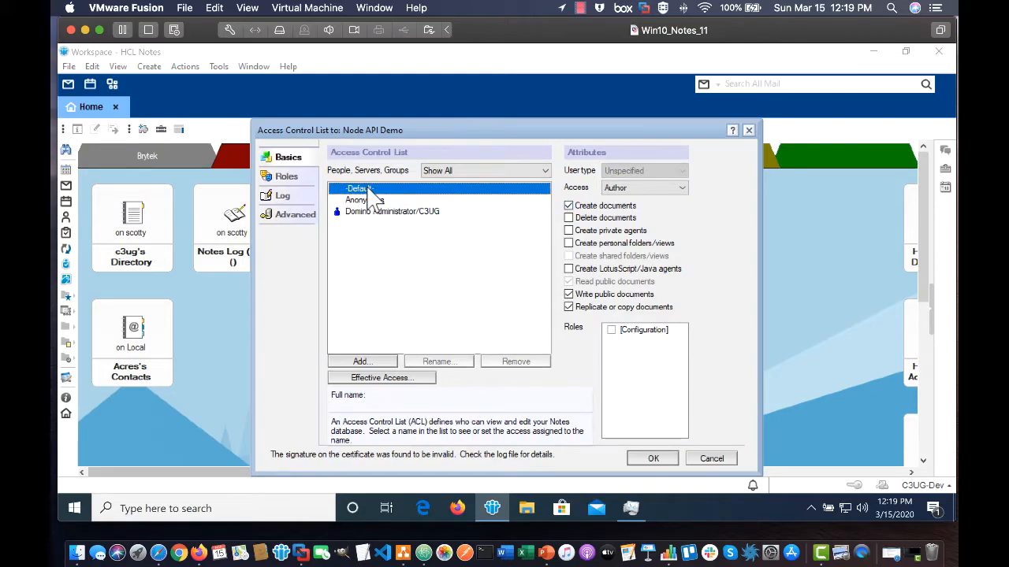
left_click(652, 460)
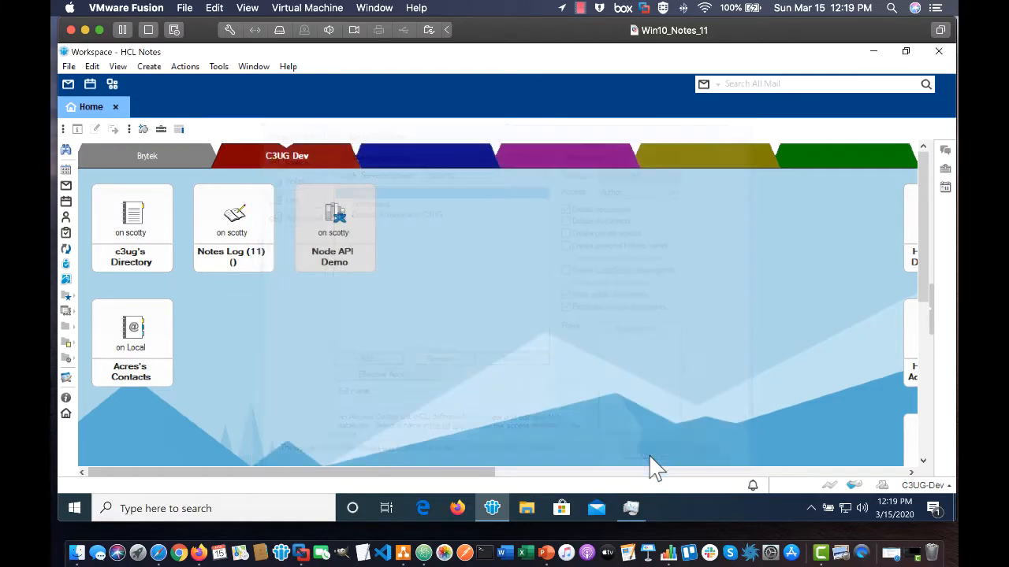
Switch to Safari and read the updall instructions under Getting Started on the Domino Query Language page of the AppDev Pack API documentation
left_click(85, 30)
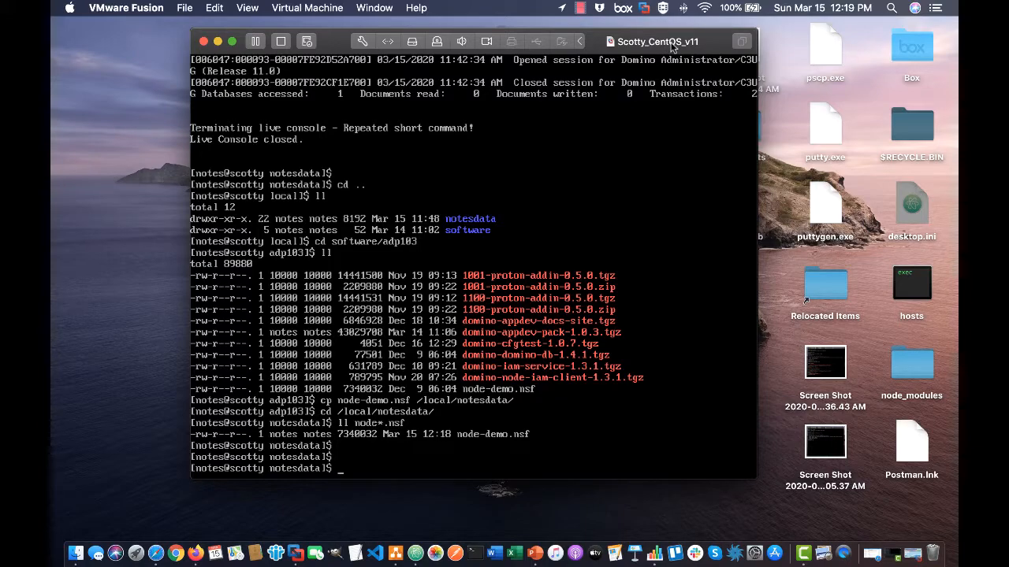
left_click(155, 553)
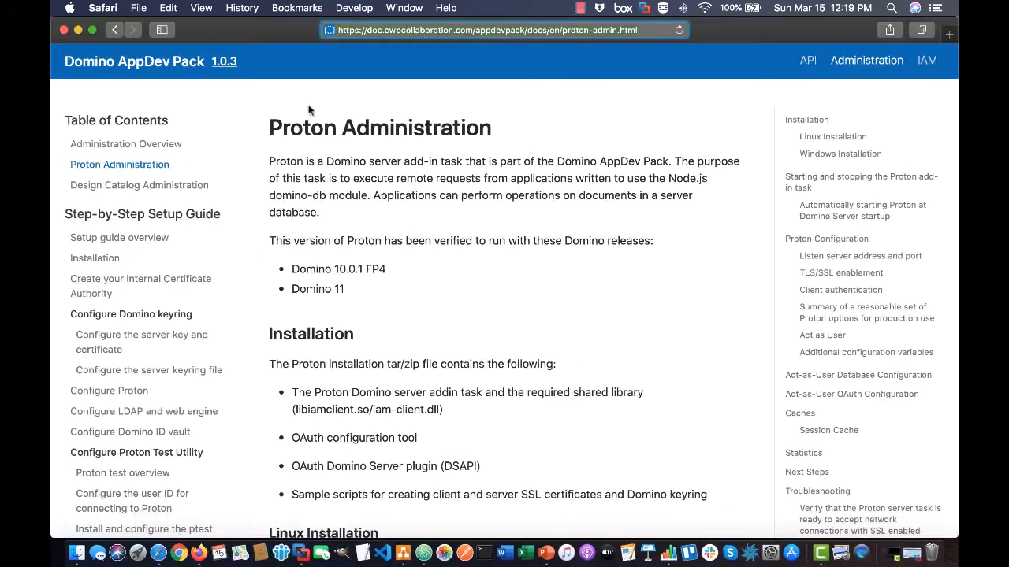
left_click(812, 63)
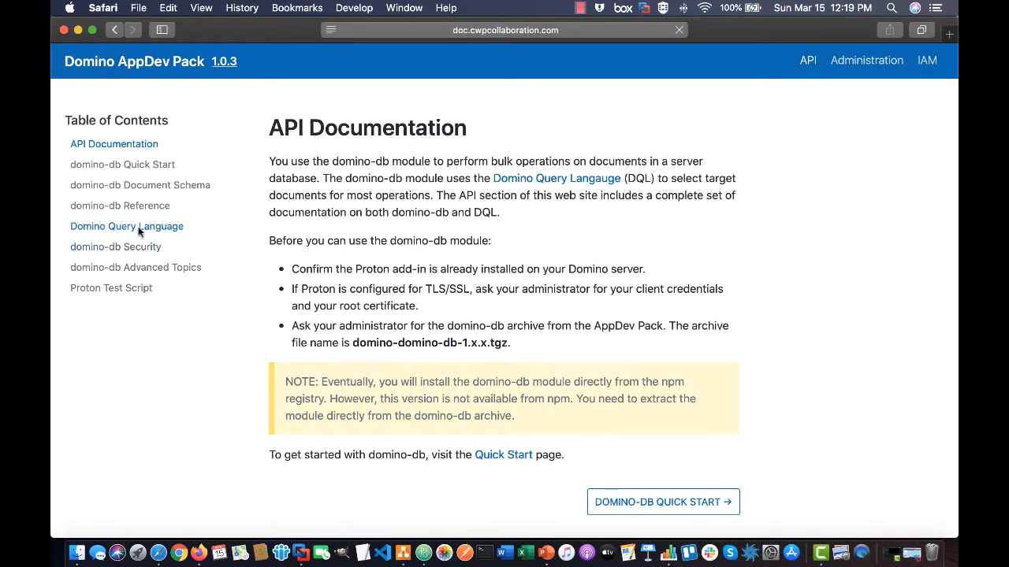
left_click(139, 228)
scroll(476, 361, "down", 5)
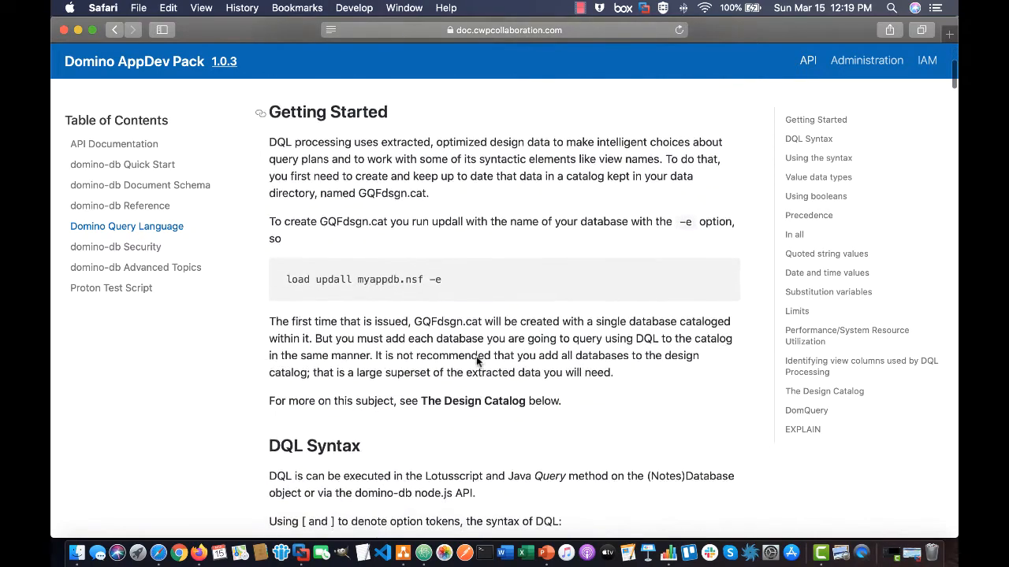
scroll(476, 335, "up", 1)
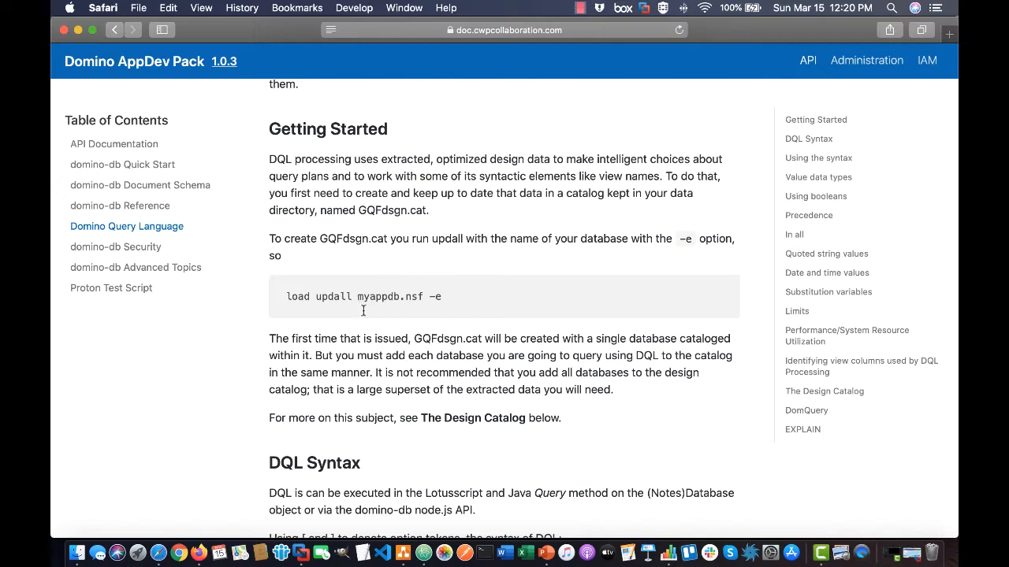
Return to the Scotty_CentOS_v11 virtual machine and start the live Domino console with domino console
left_click(78, 29)
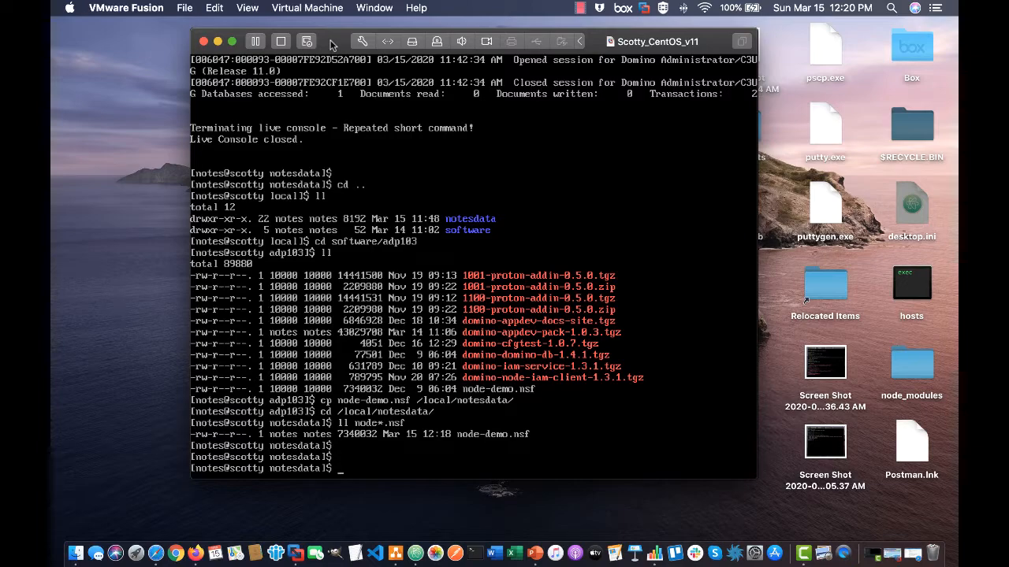
left_click(331, 47)
type("domino console")
key("Return")
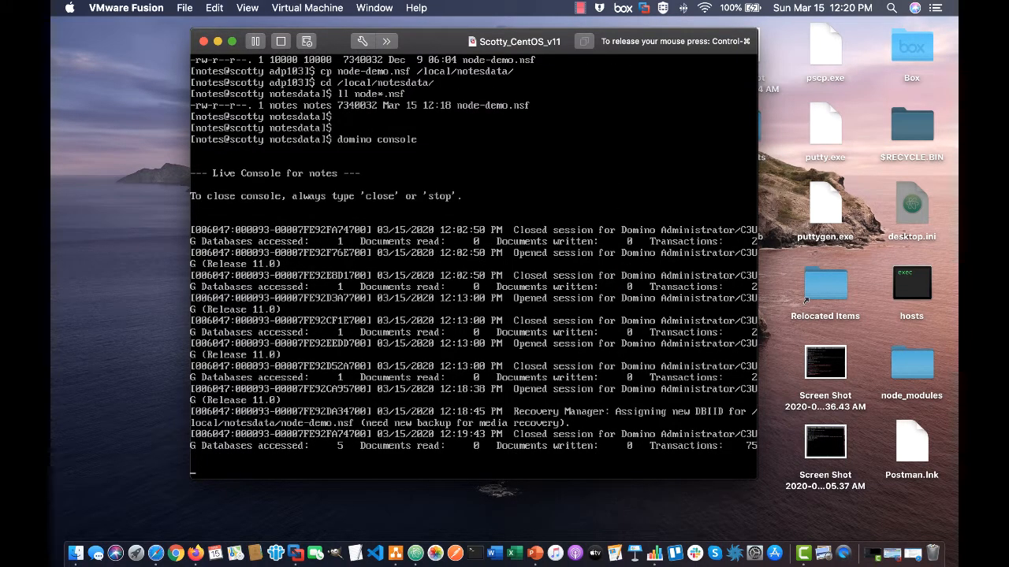
Add the demo database to the design catalog by running load updall node-demo.nsf -e on the Domino console
type("load up")
type("dall node-de")
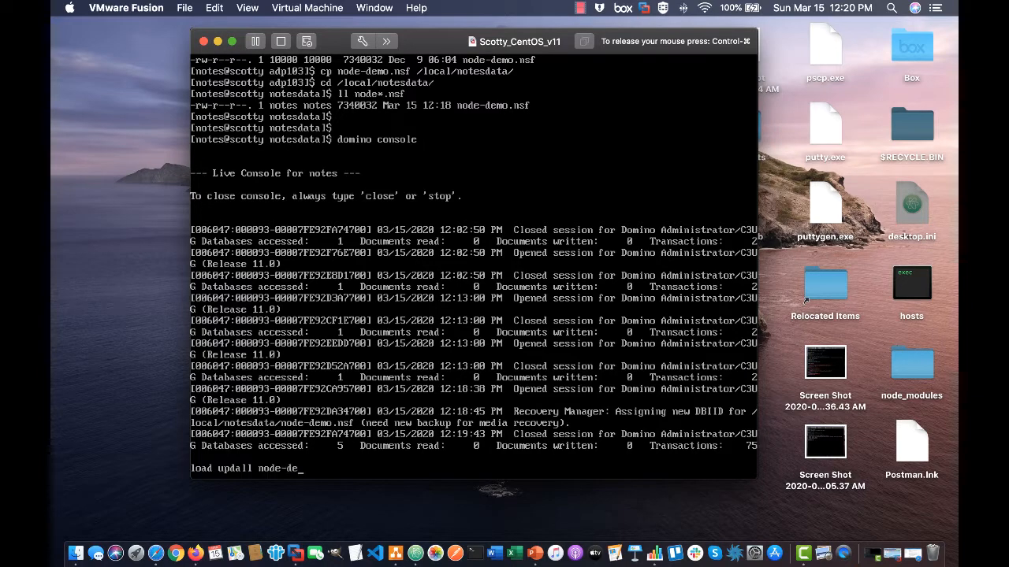
type("mo.nsf -e")
key("Return")
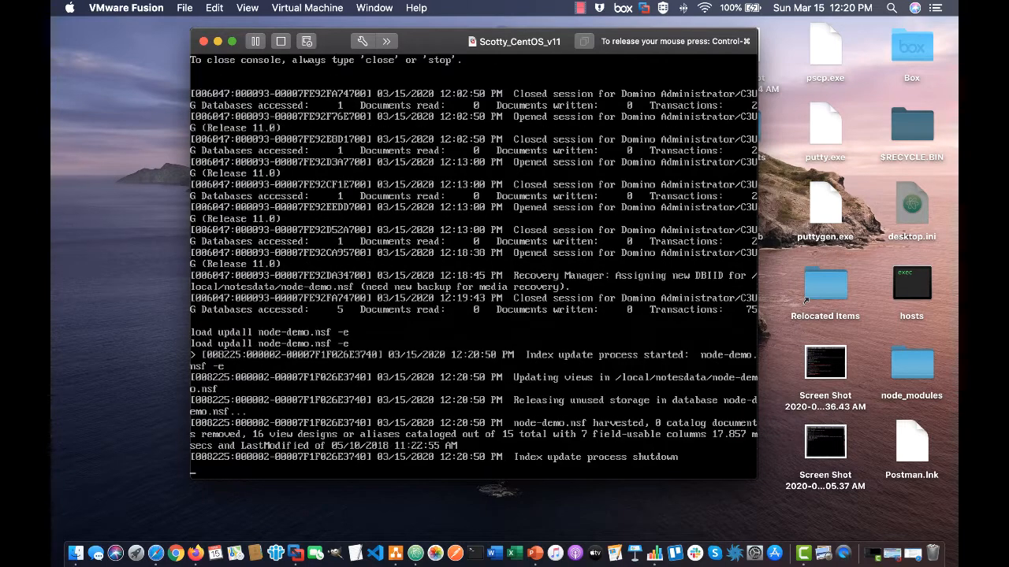